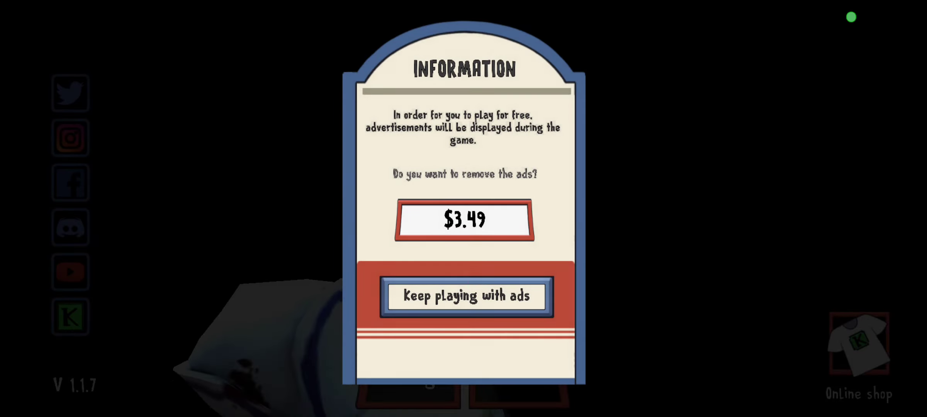
Decline the ad-removal offer and connect the phone to a nearby Wi-Fi network.
left_click(466, 297)
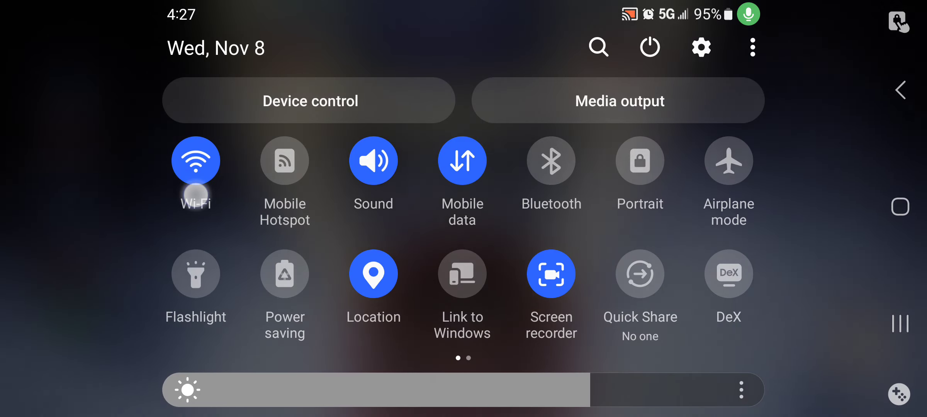
left_click(195, 195)
left_click(259, 176)
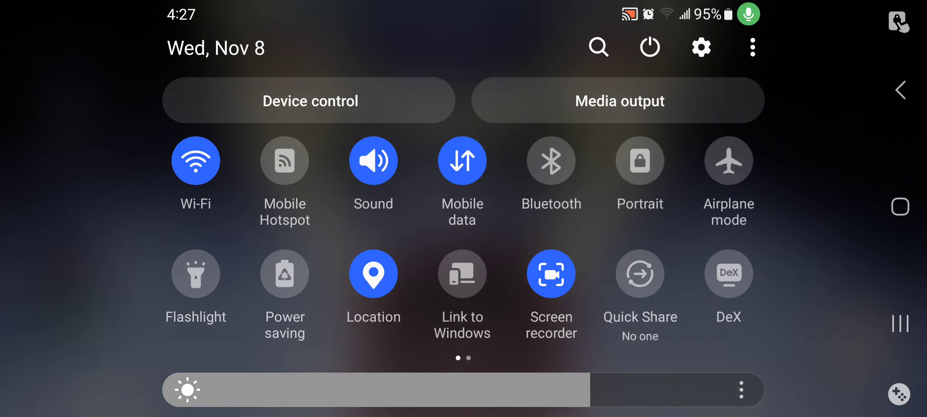
Return to the game and start a new game on Normal difficulty, closing the advertisement.
key("Escape")
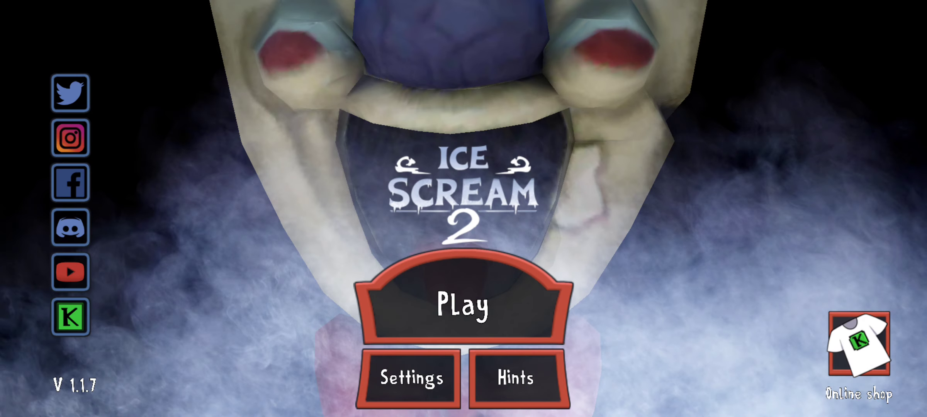
left_click(464, 297)
left_click(417, 32)
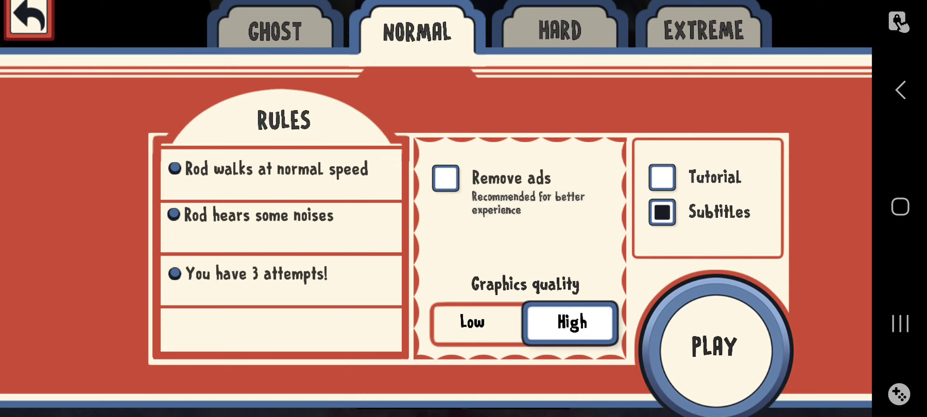
left_click(713, 346)
left_click(29, 17)
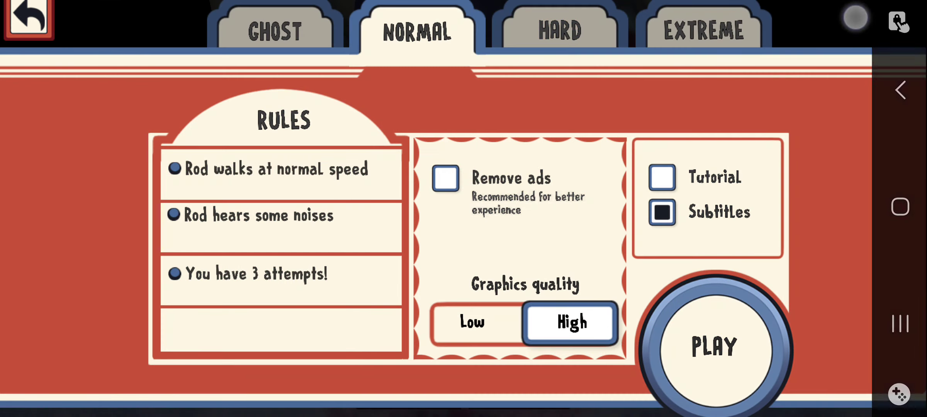
left_click(275, 32)
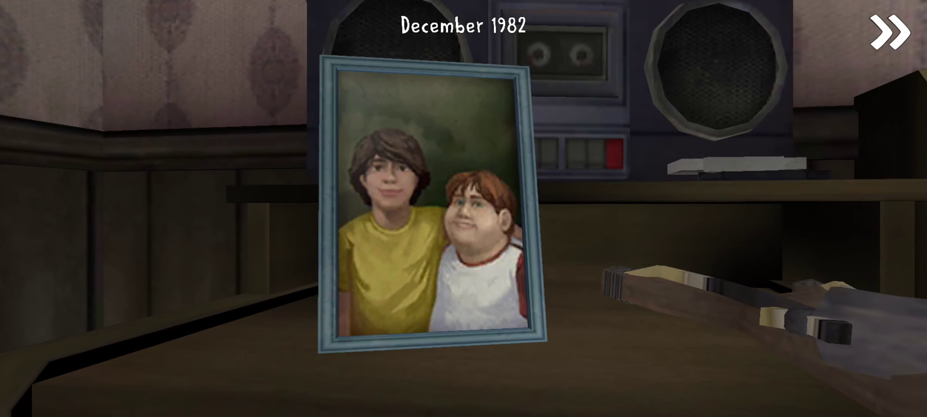
Skip the opening cutscene, look over the monitor and keyboard, and use the bedroom computer.
left_click(889, 33)
left_click_drag(579, 217, 471, 109)
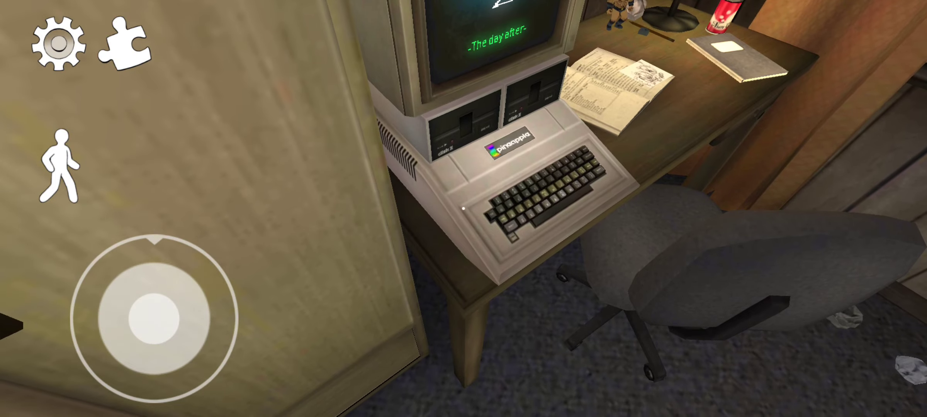
left_click_drag(579, 217, 507, 145)
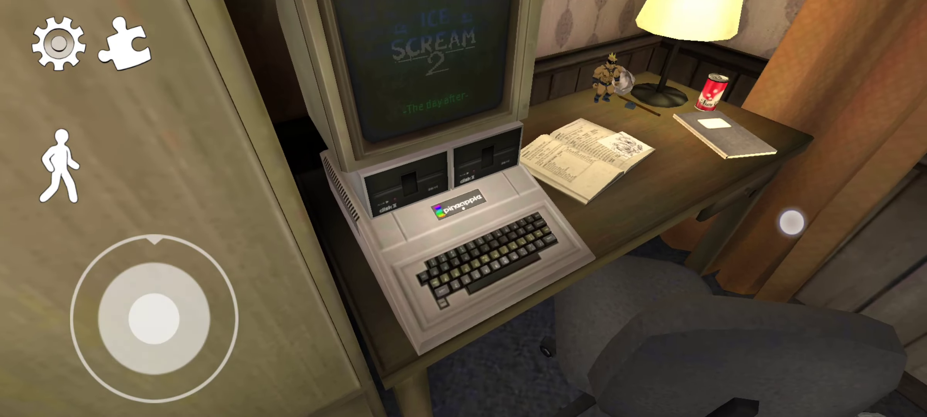
left_click_drag(579, 144, 580, 290)
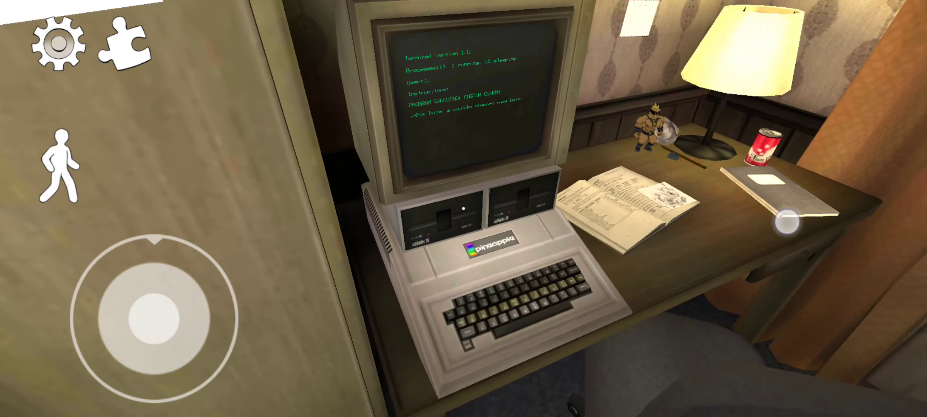
left_click_drag(580, 145, 580, 253)
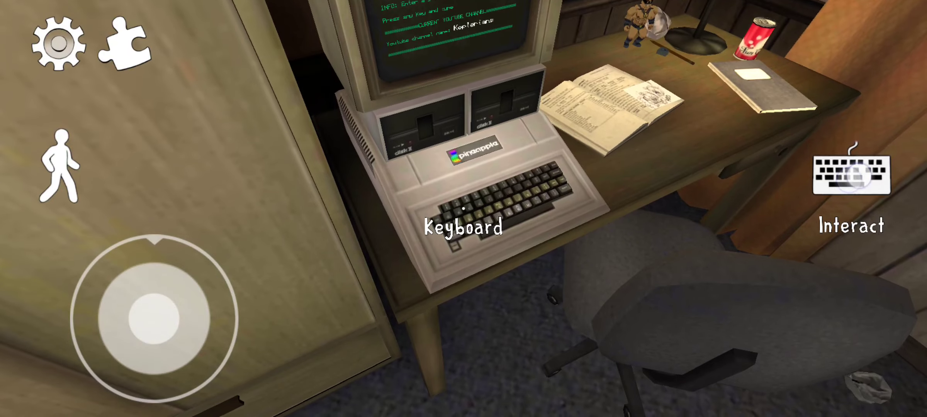
left_click(816, 222)
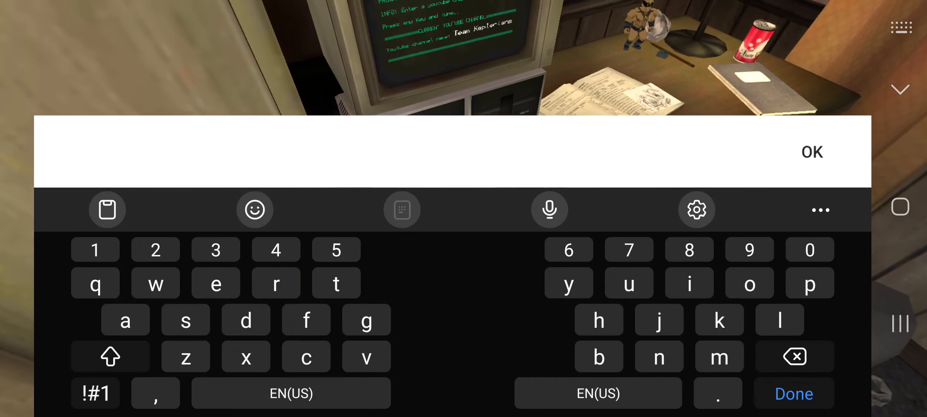
Enter 'cyrox' as the YouTube channel name on the terminal and confirm it.
left_click(304, 360)
left_click(568, 285)
type("cy")
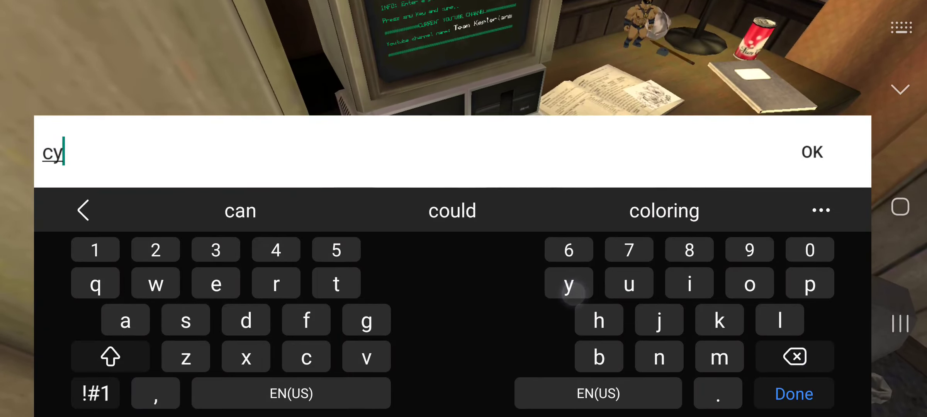
left_click(275, 285)
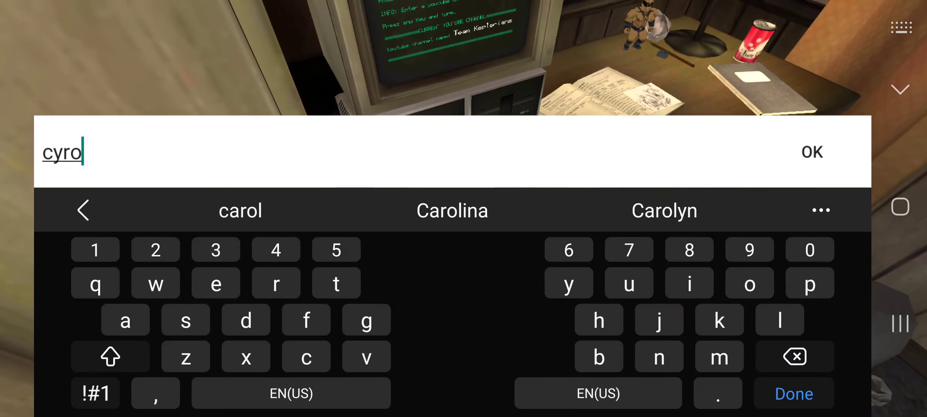
left_click(245, 358)
left_click(811, 152)
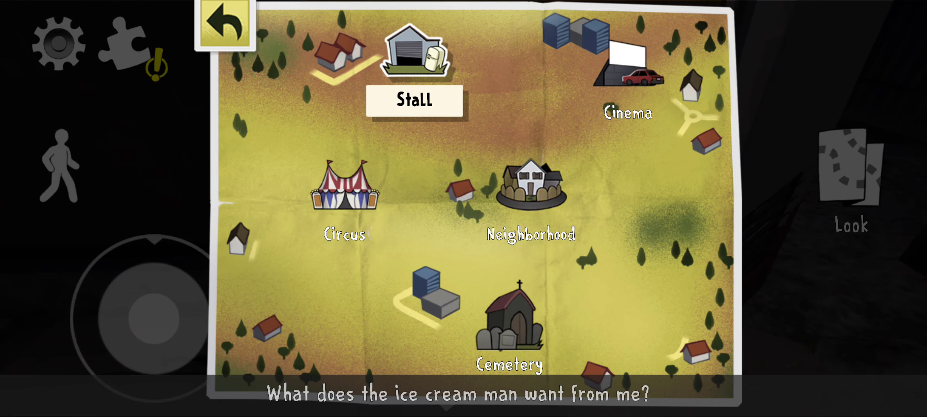
Dismiss the map subtitle and pick Cemetery as the truck's destination.
left_click(491, 63)
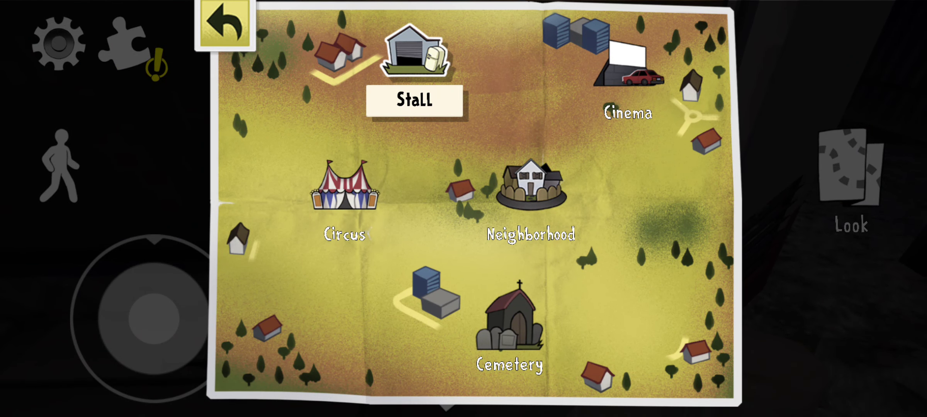
left_click(510, 323)
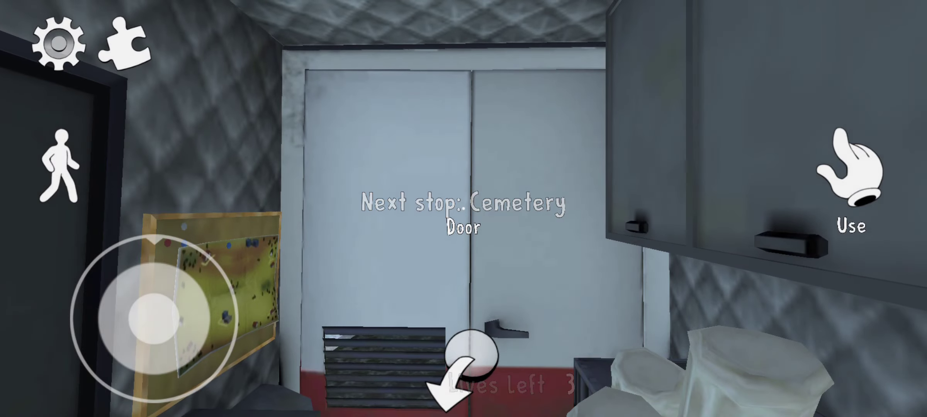
Step out through the truck door and walk toward the cemetery tombstones.
left_click(861, 174)
left_click_drag(154, 319, 145, 225)
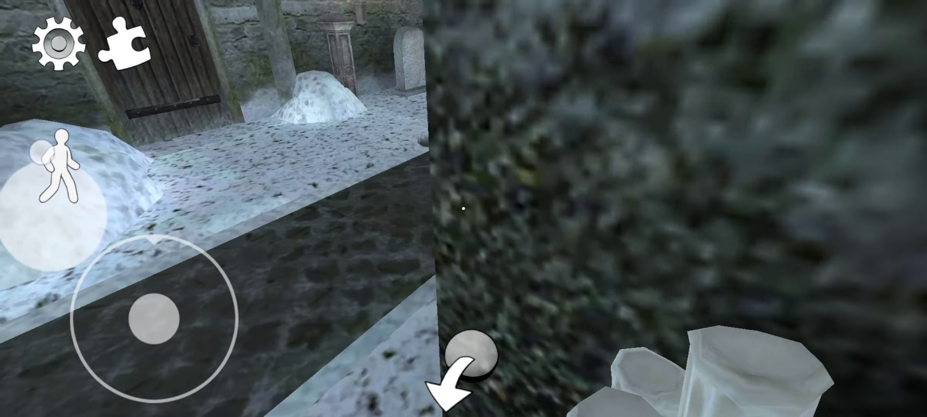
left_click_drag(154, 319, 154, 232)
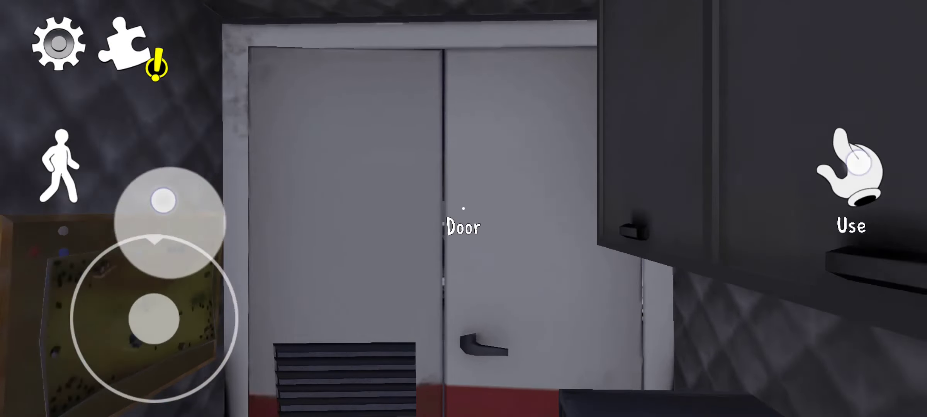
Skip the cinema arrival, walk into the parking lot and open a car trunk.
left_click(851, 175)
left_click_drag(155, 318, 154, 239)
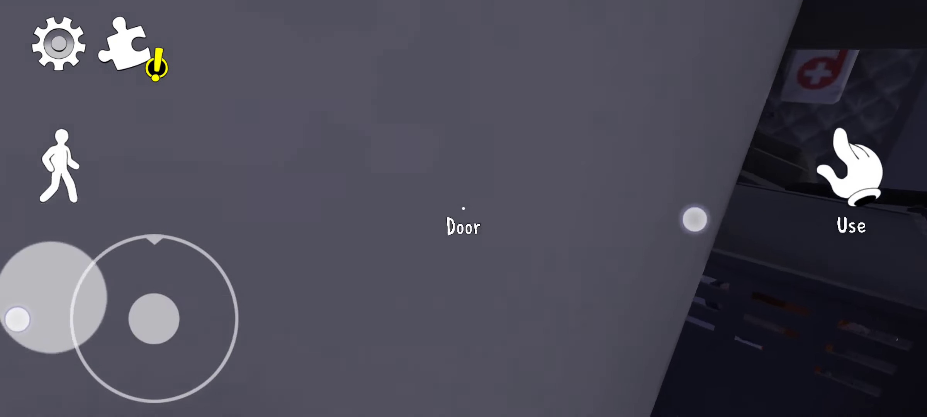
left_click_drag(154, 319, 149, 209)
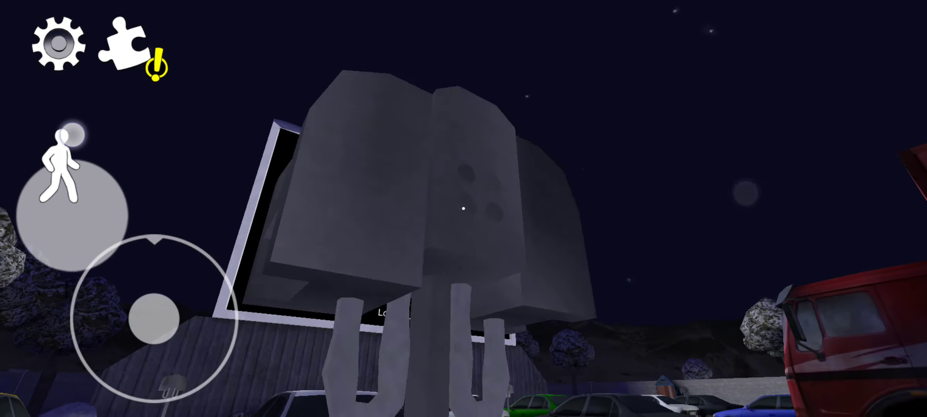
left_click_drag(746, 210, 579, 289)
left_click(851, 174)
Cross the parking lot to the green car and open its trunk.
left_click_drag(782, 202, 869, 202)
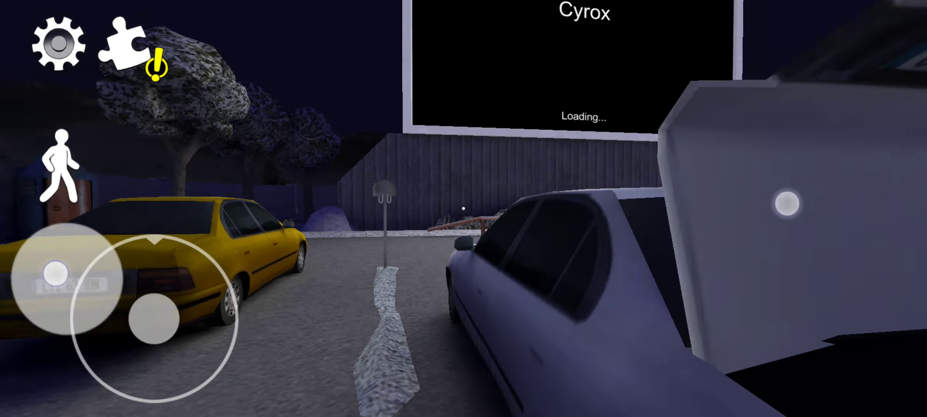
left_click_drag(154, 319, 69, 275)
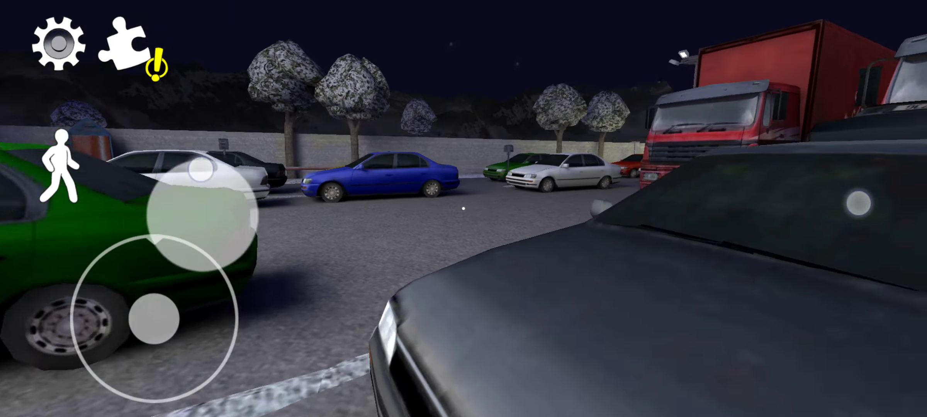
left_click_drag(782, 203, 717, 264)
left_click(851, 171)
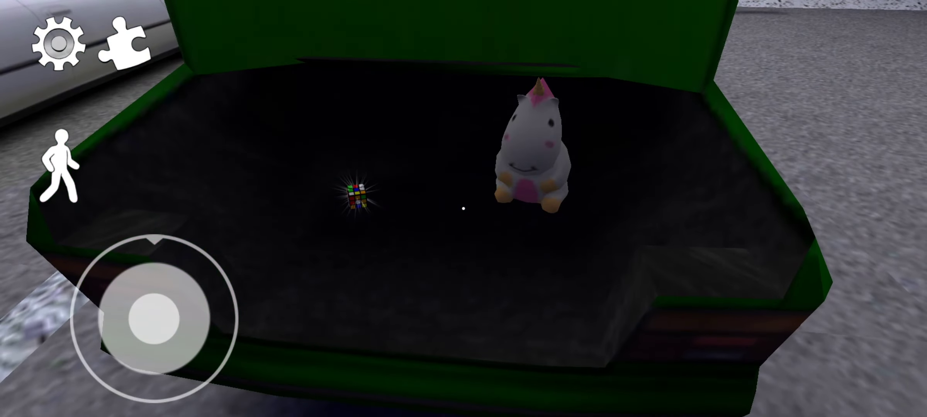
left_click_drag(822, 91, 777, 85)
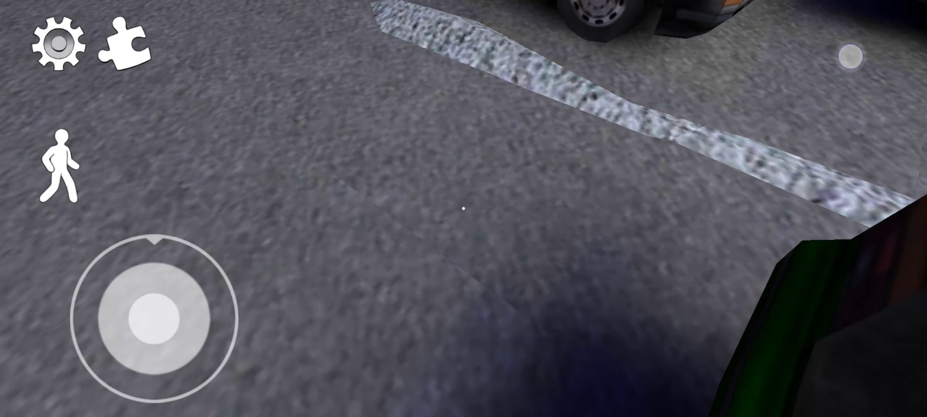